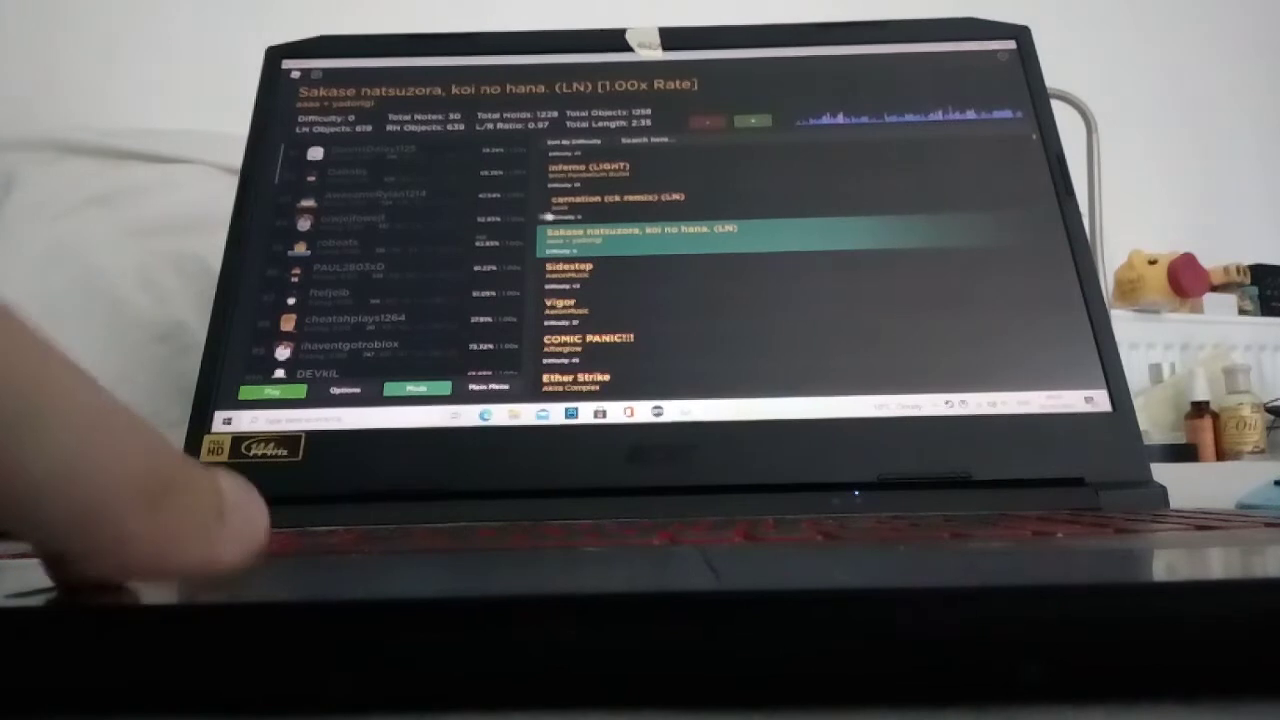
Select carnation (ck remix) (LN) in the song list.
click(600, 200)
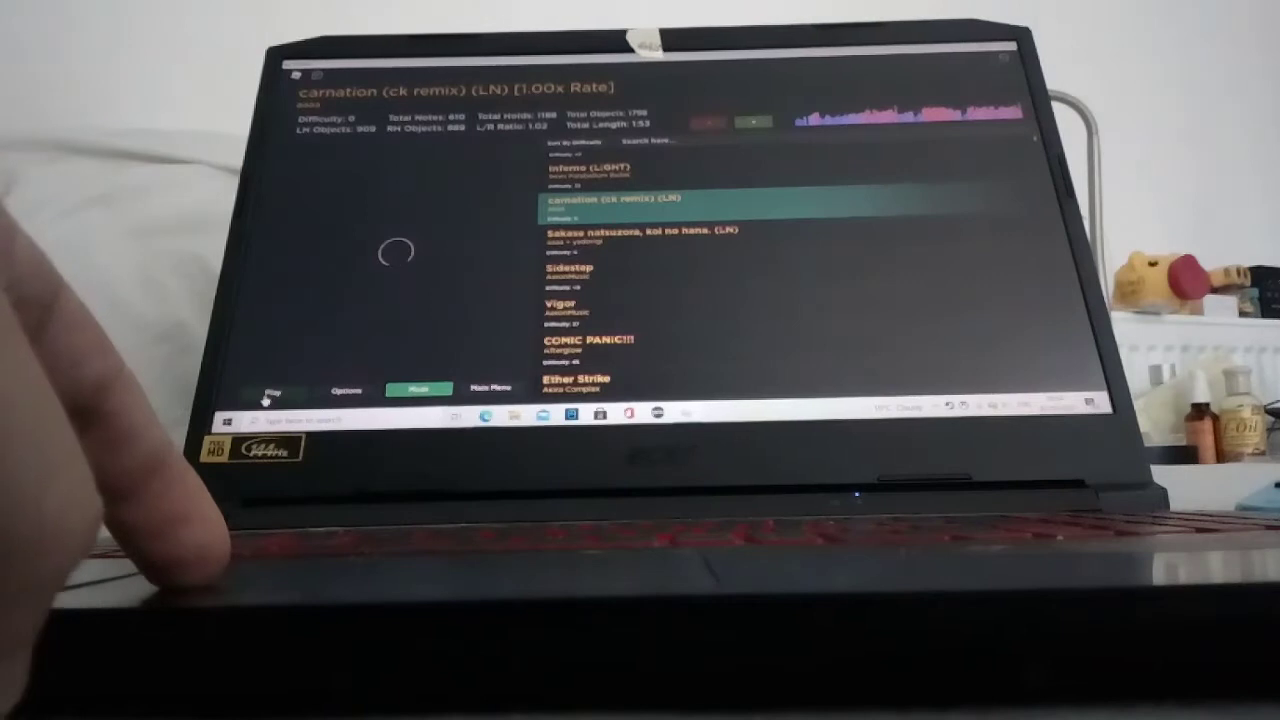
Start carnation (ck remix) (LN) and hit its opening notes on the D, F, J, K lanes.
click(272, 392)
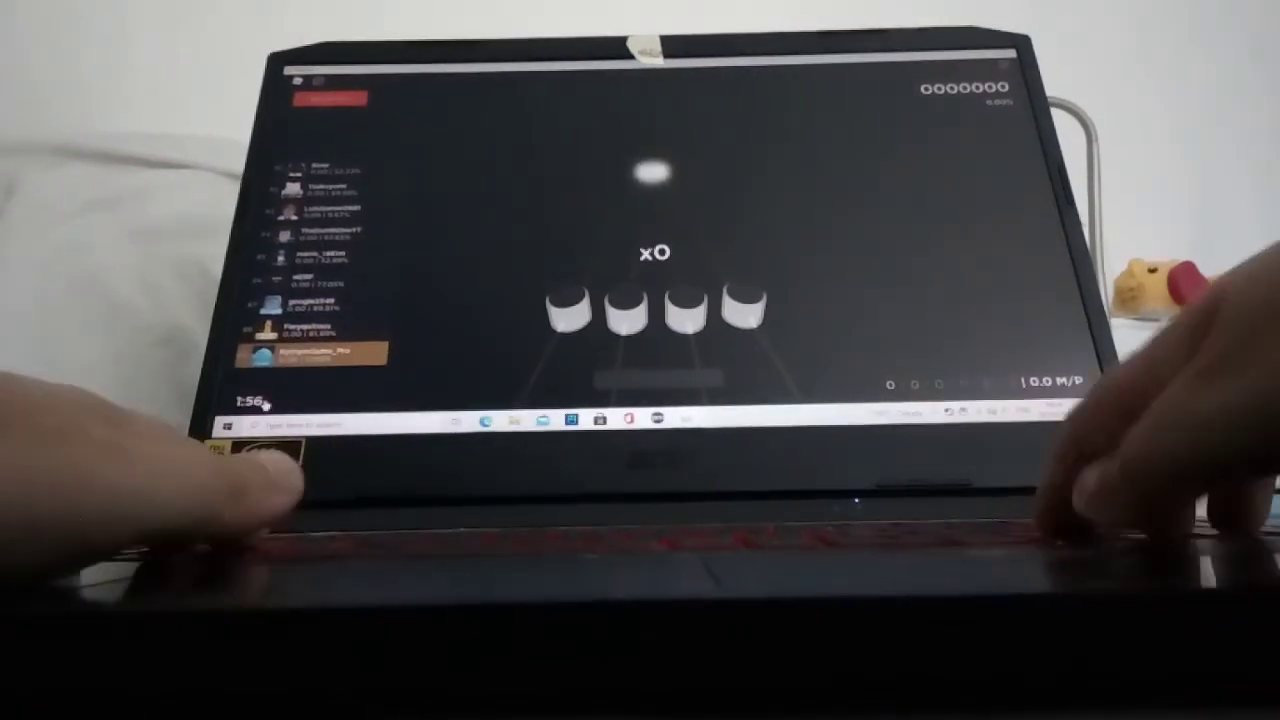
key(k)
key(d)
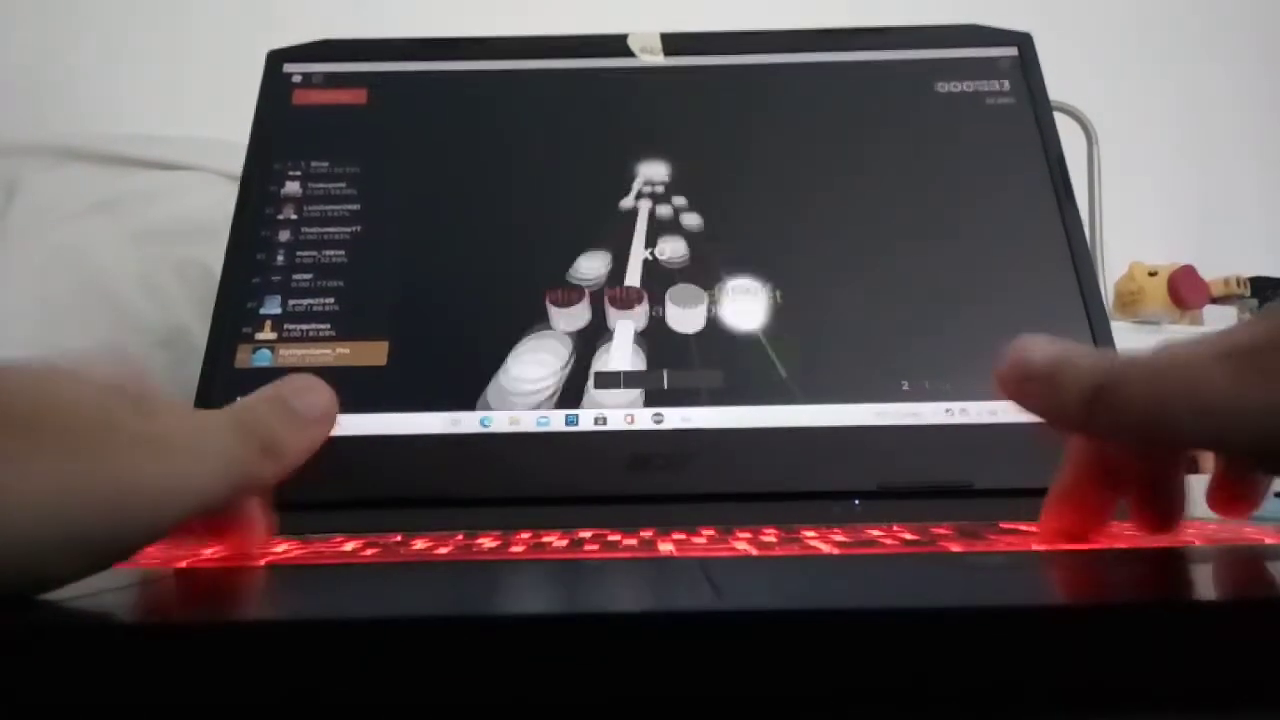
key(f)
key(j)
key(d)
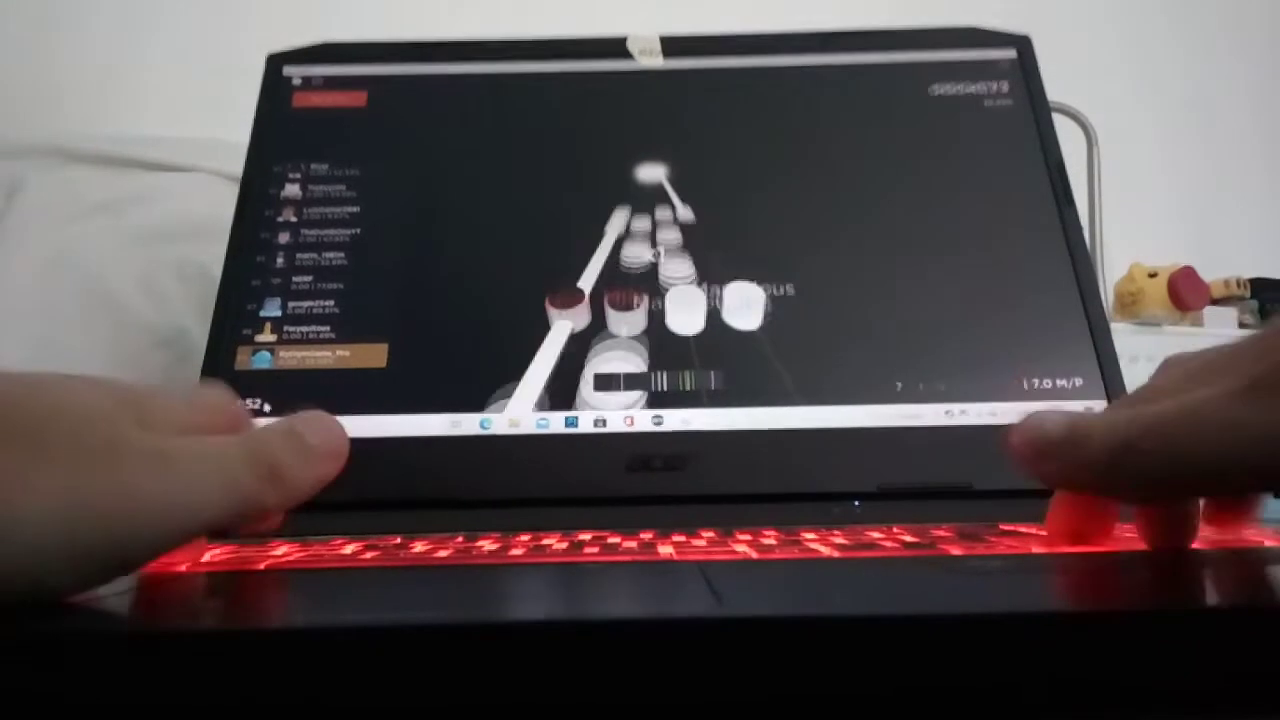
key(f)
key(j)
key(k)
key(j)
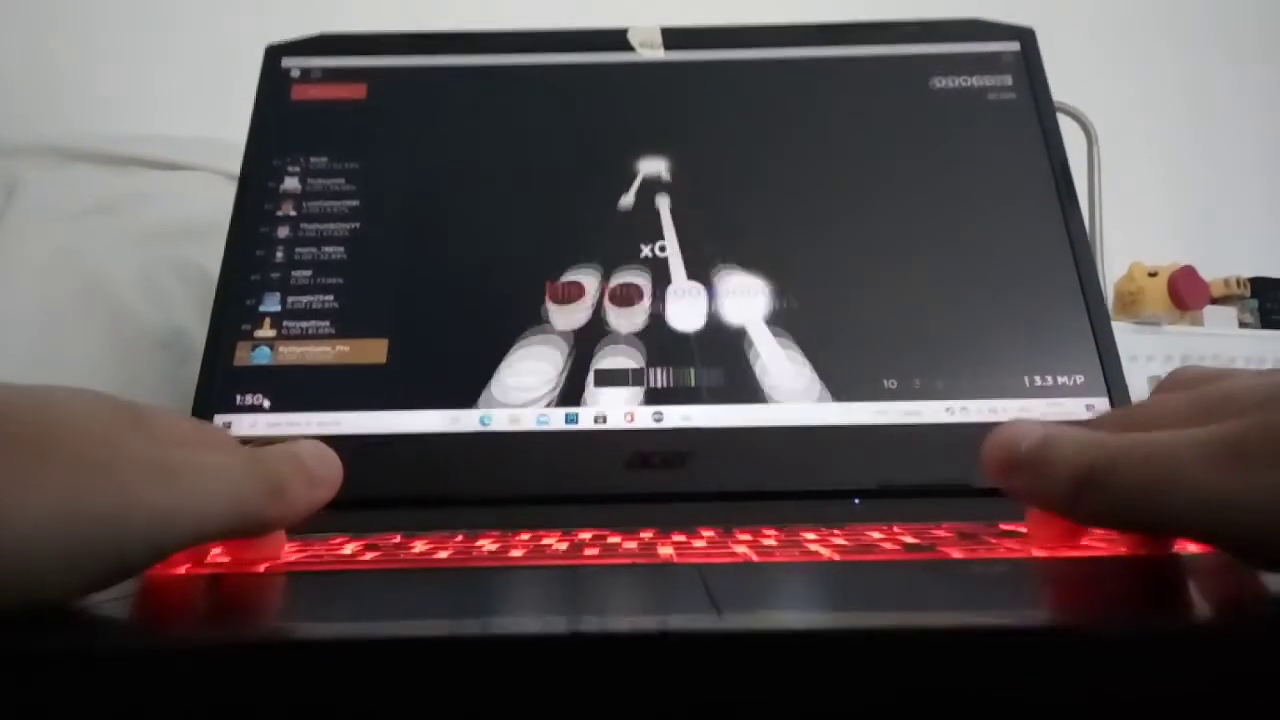
key(k)
Play the remaining chords and long notes until the results show an F grade.
key(j)
key(k)
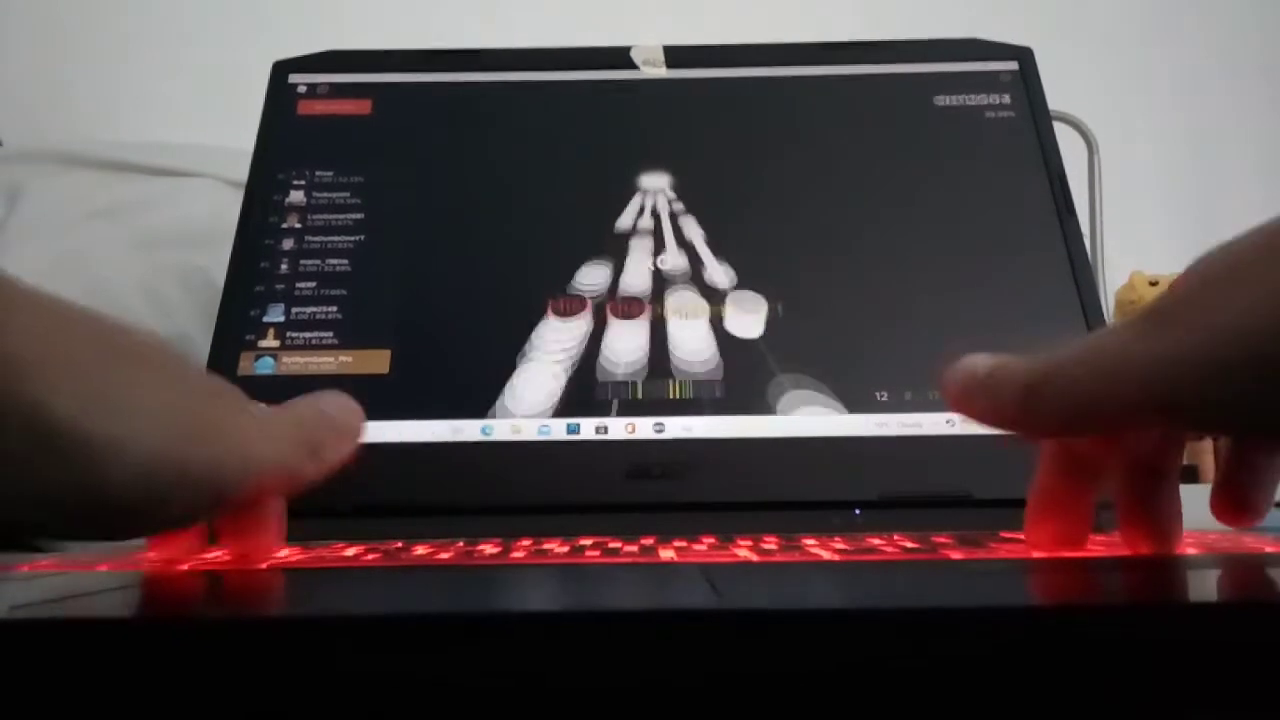
key(d)
key(f)
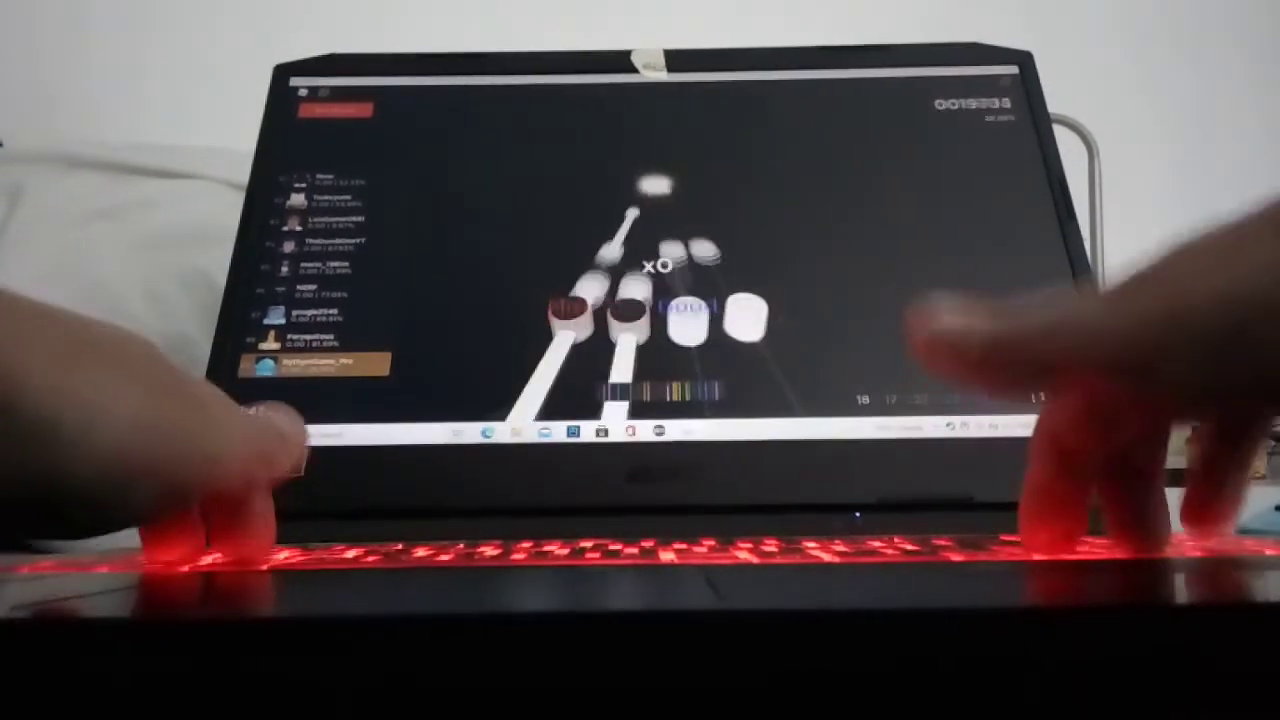
key(j)
key(k)
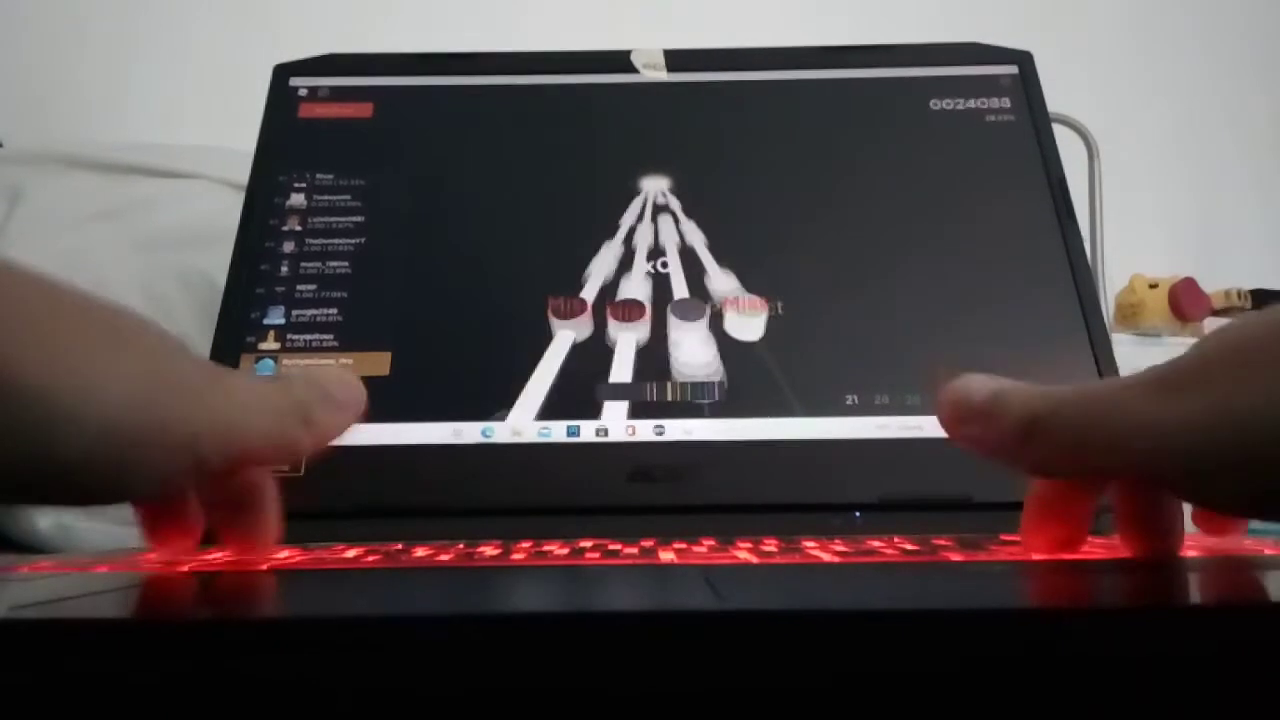
key(f)
key(j)
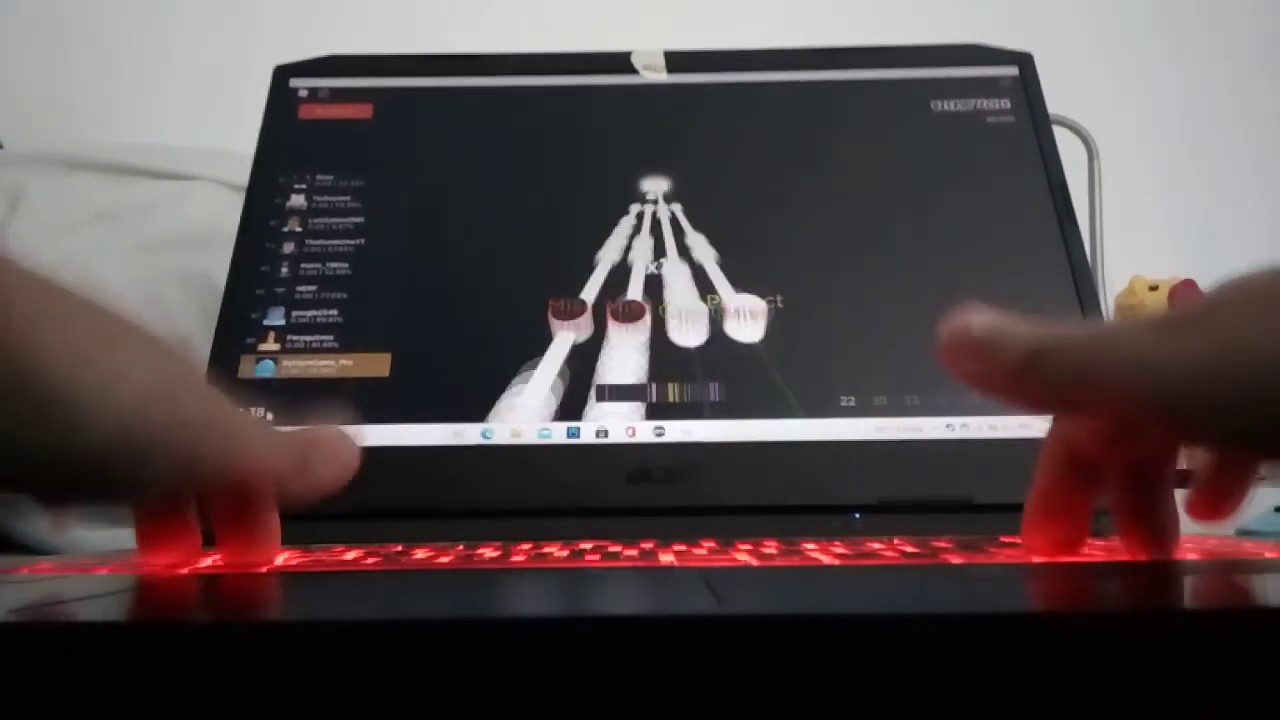
key(f)
key(j)
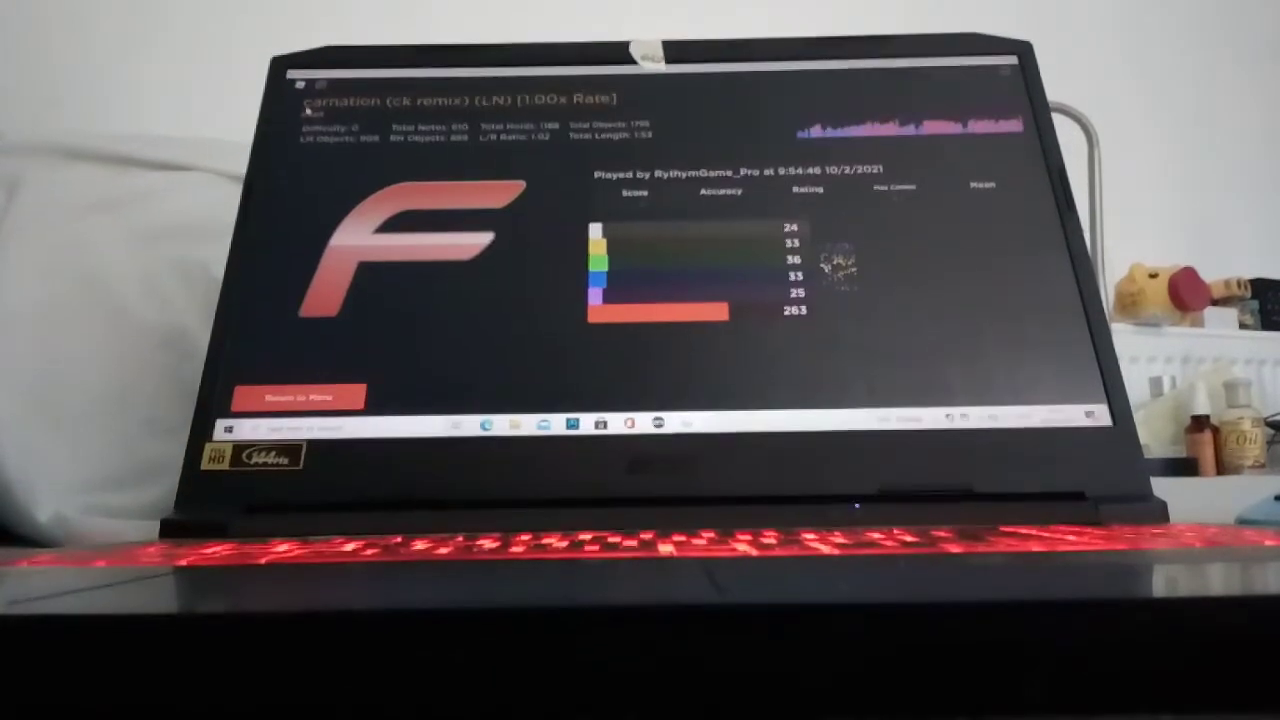
Return to the song menu and pick Sakase natsuzora, koi no hana. (LN), briefly selecting Vigor.
click(296, 403)
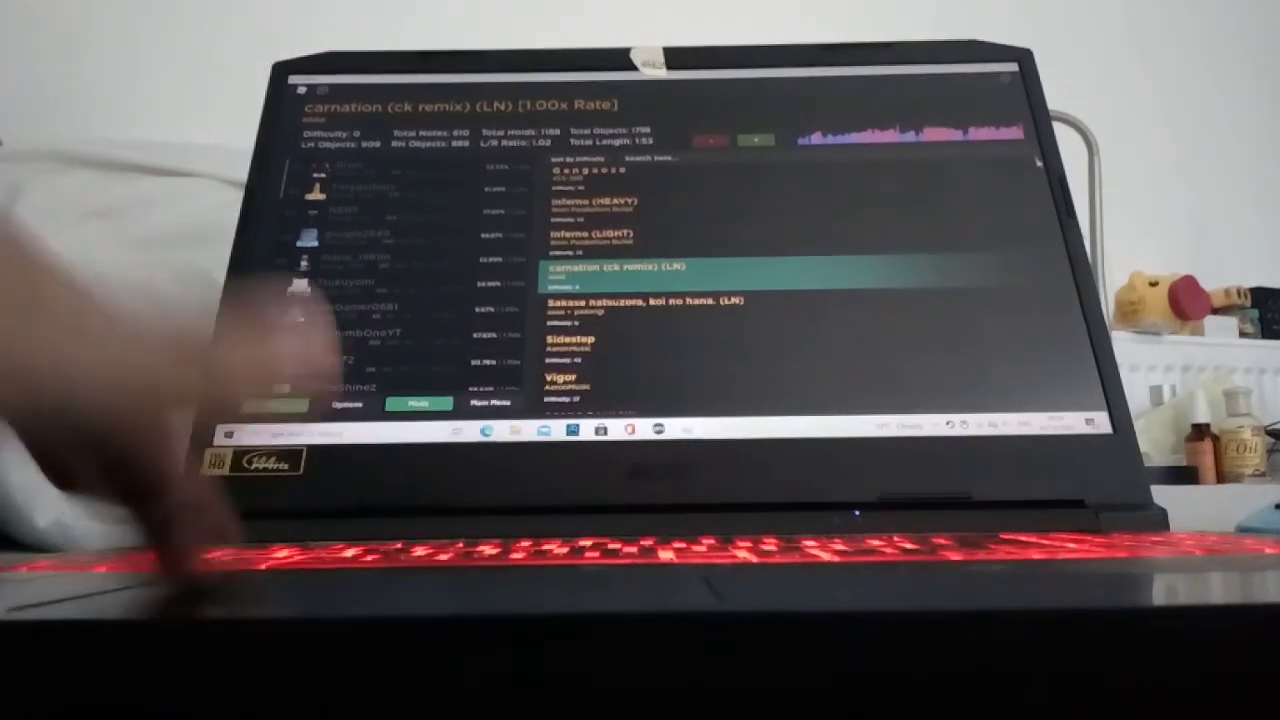
click(837, 303)
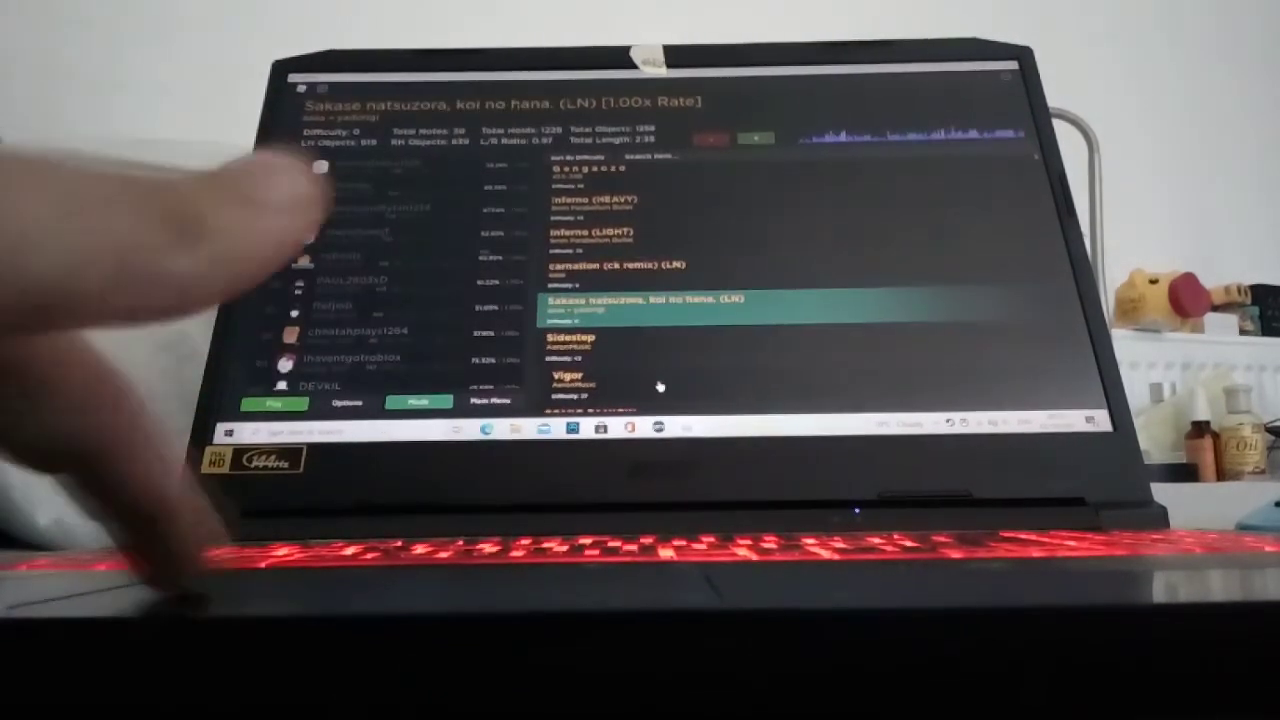
click(560, 378)
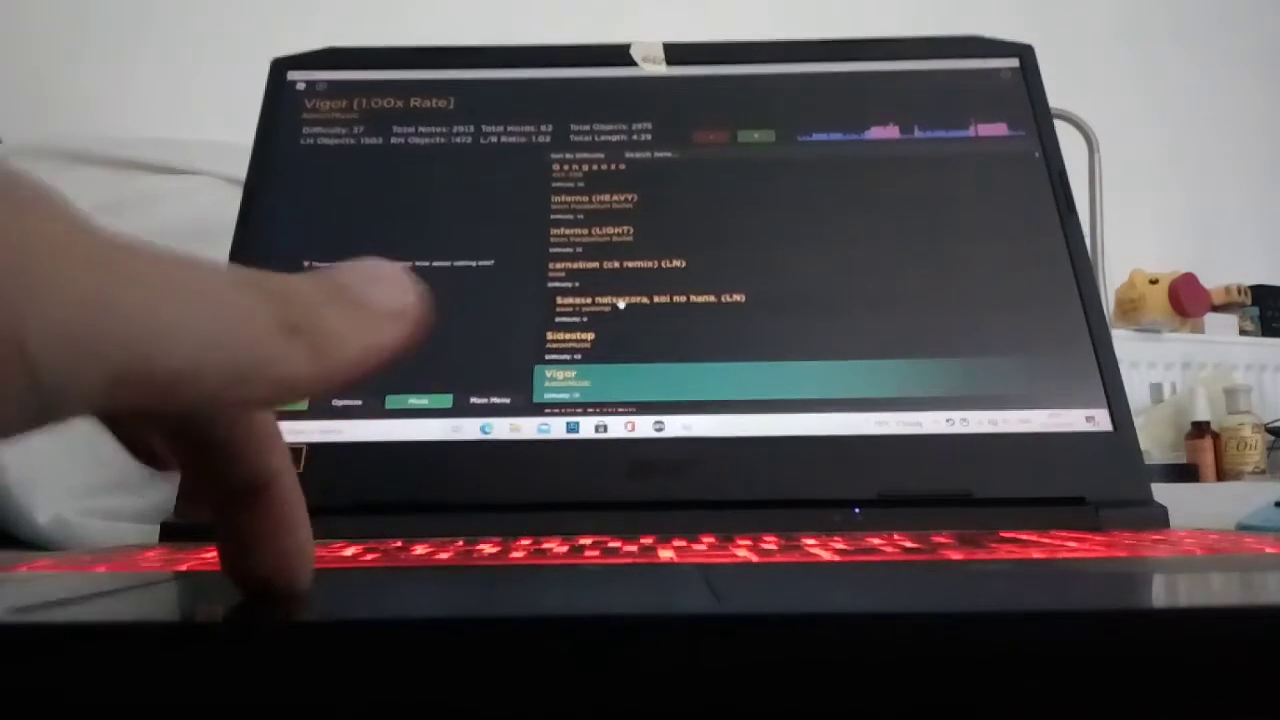
click(640, 302)
Start the song with Enter and hit its opening notes across the D, F, J, K lanes.
key(Return)
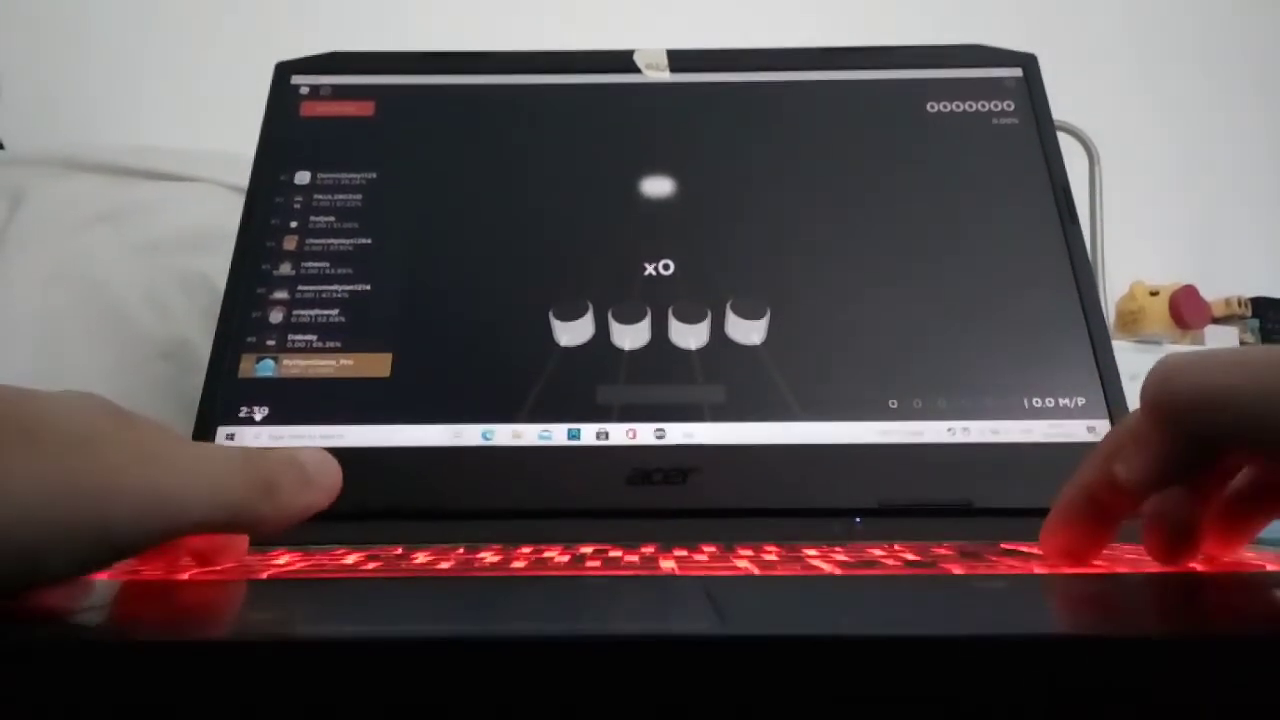
key(k)
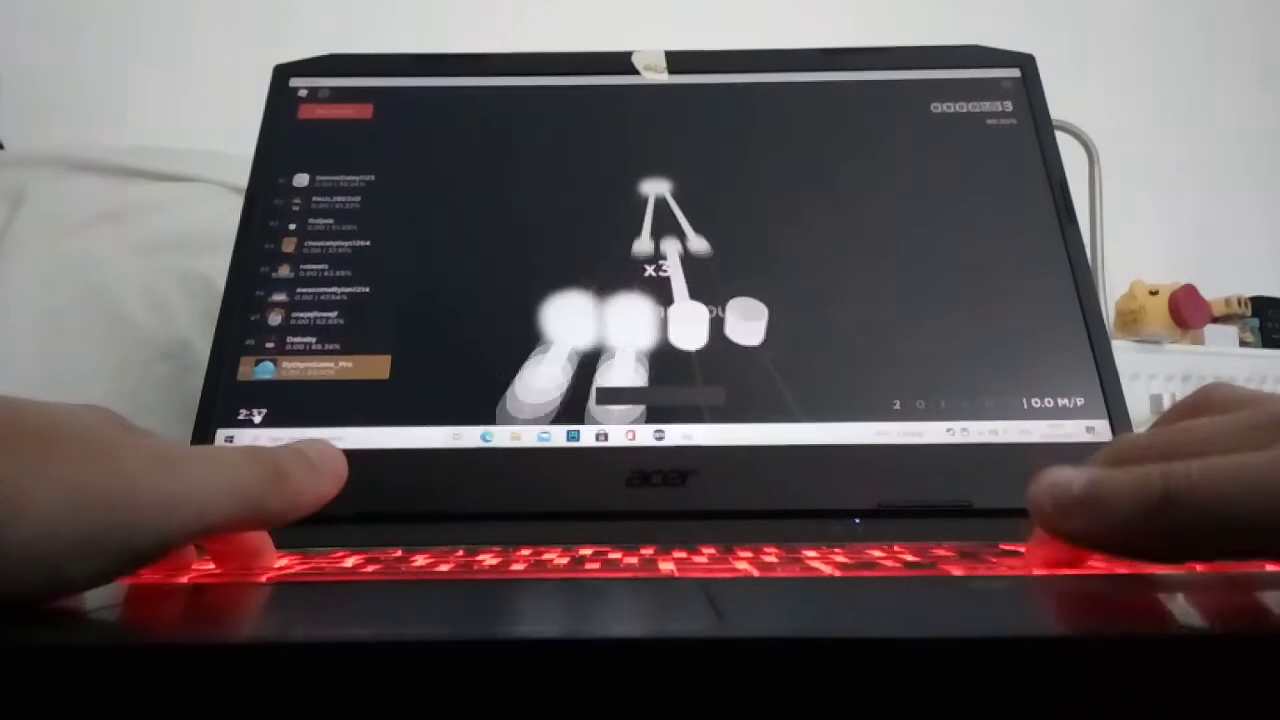
key(d)
key(k)
key(d)
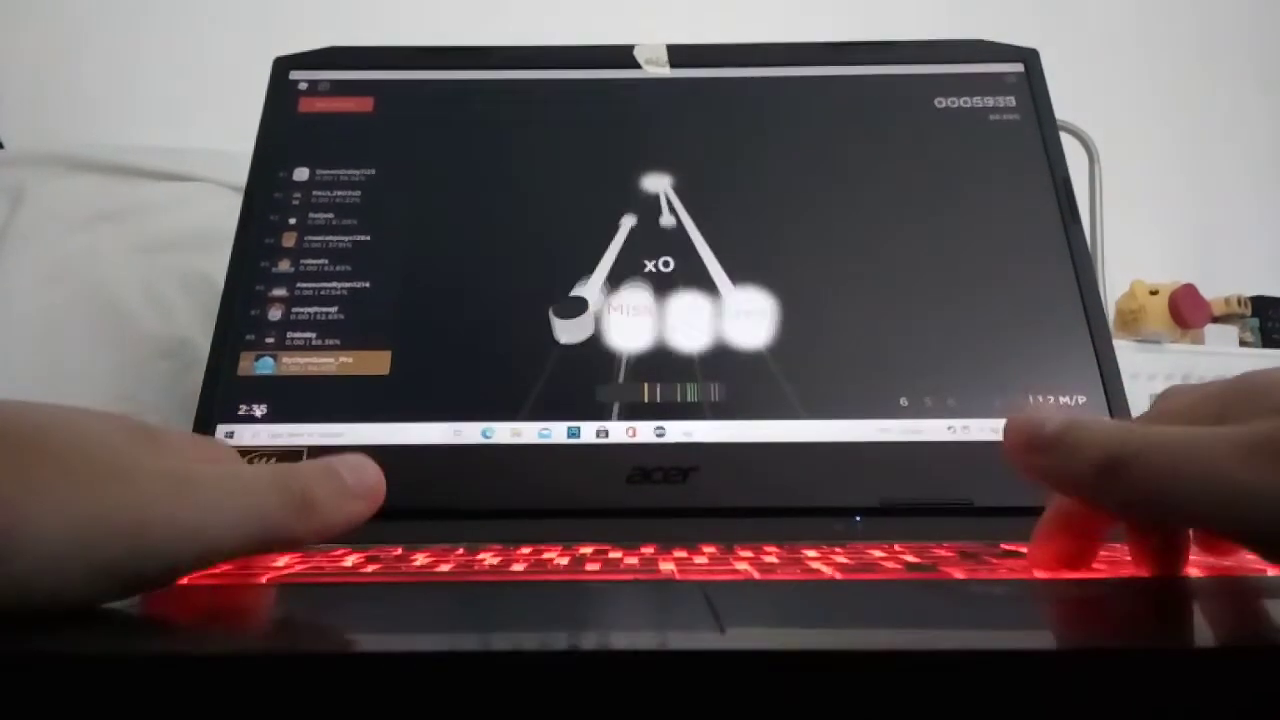
key(k)
key(f)
key(d)
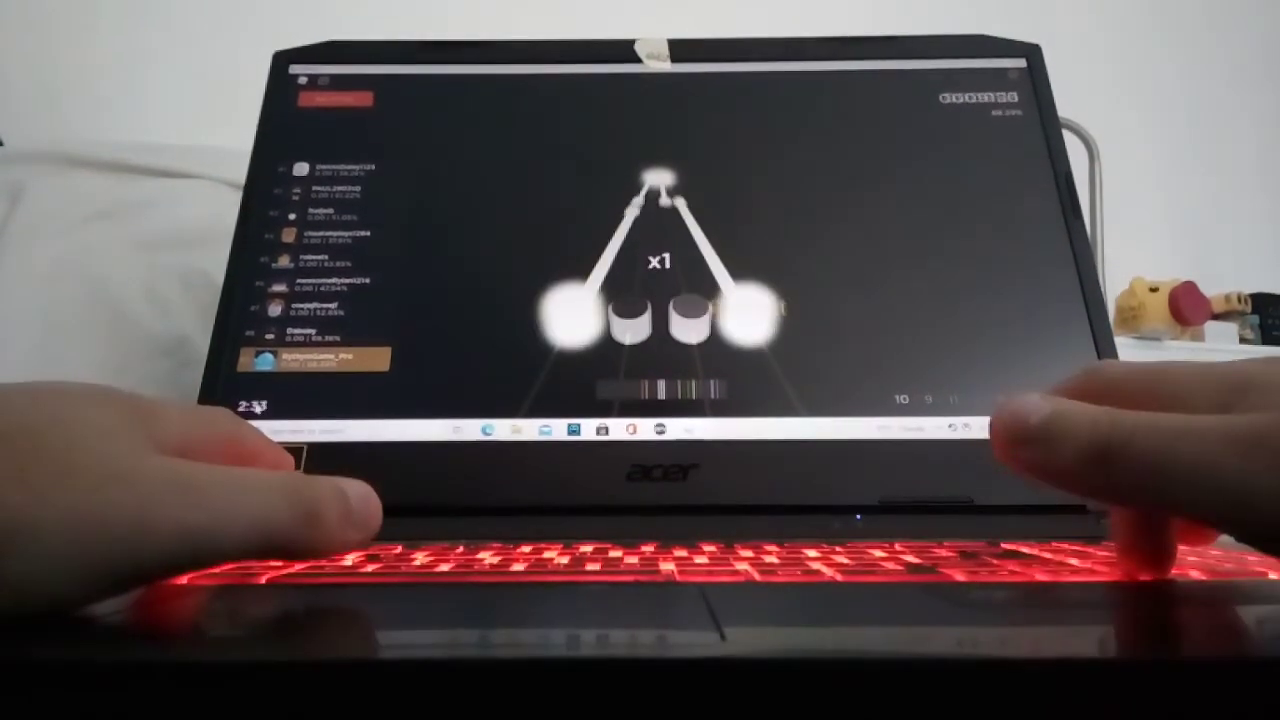
key(d)
key(f)
key(k)
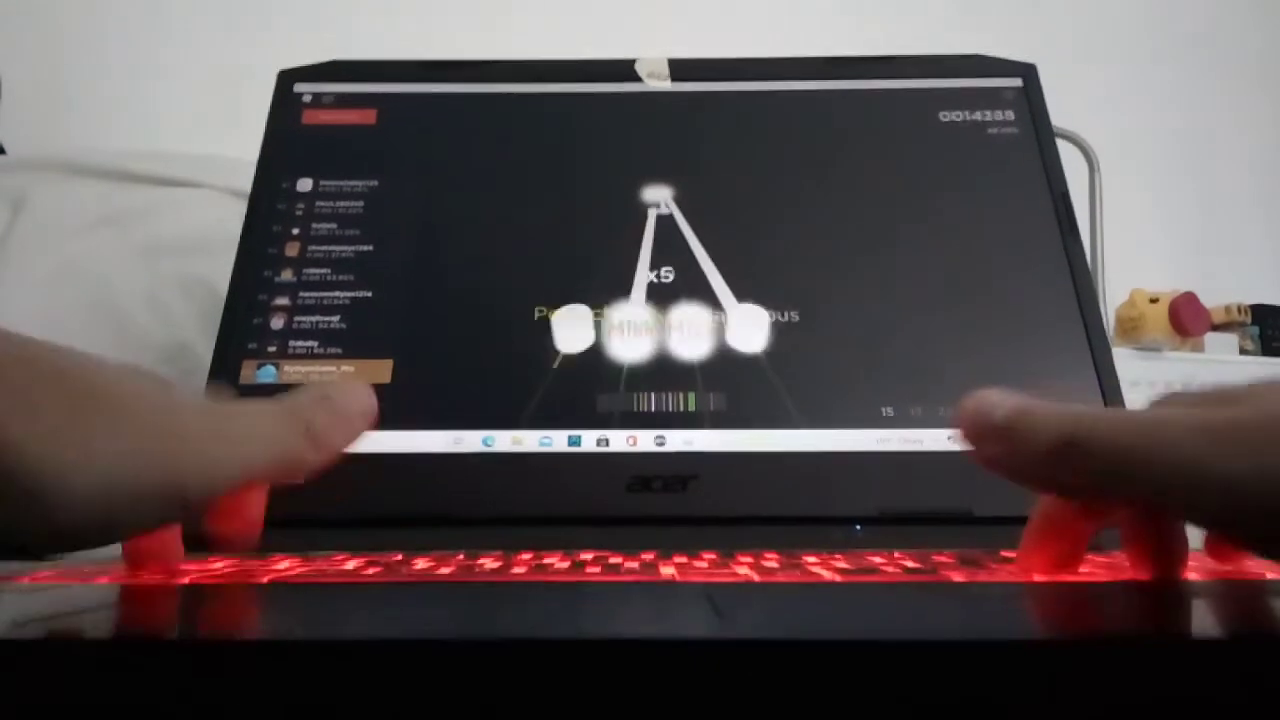
key(j)
Keep hitting notes and holding long notes, raising the score to 0028800.
key(f)
key(k)
key(d)
key(f)
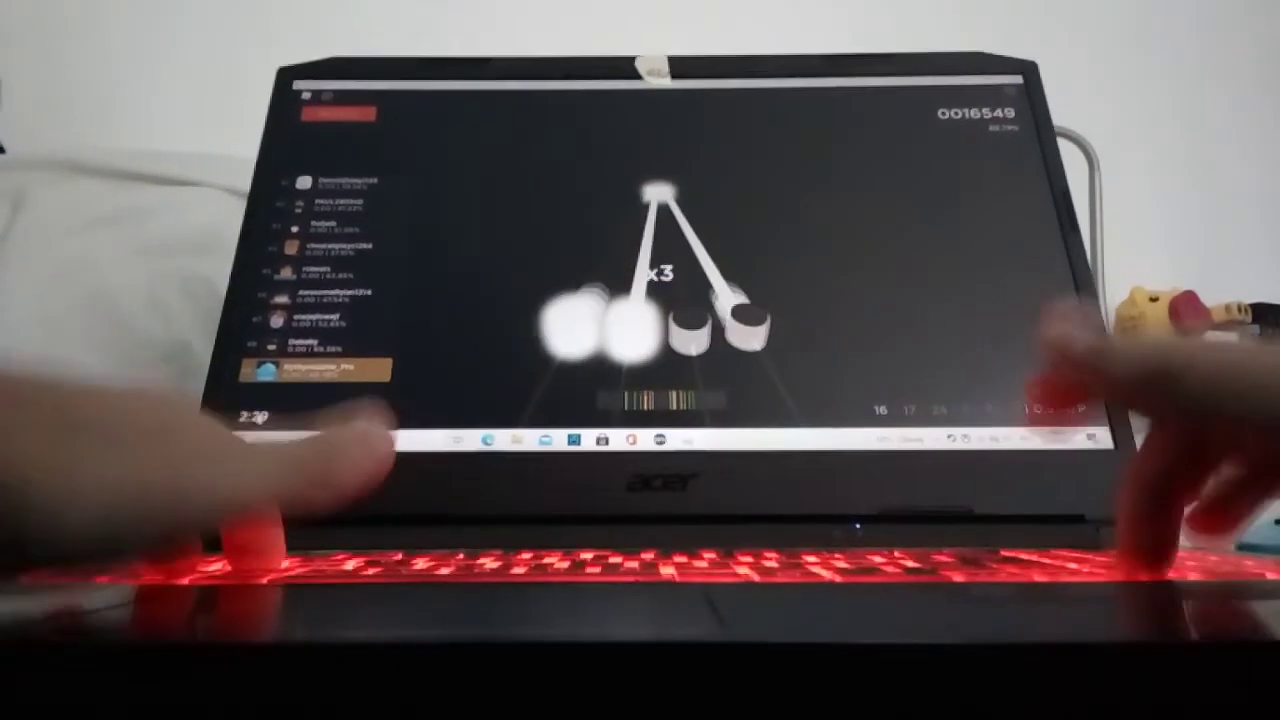
key(d)
key(k)
key(f)
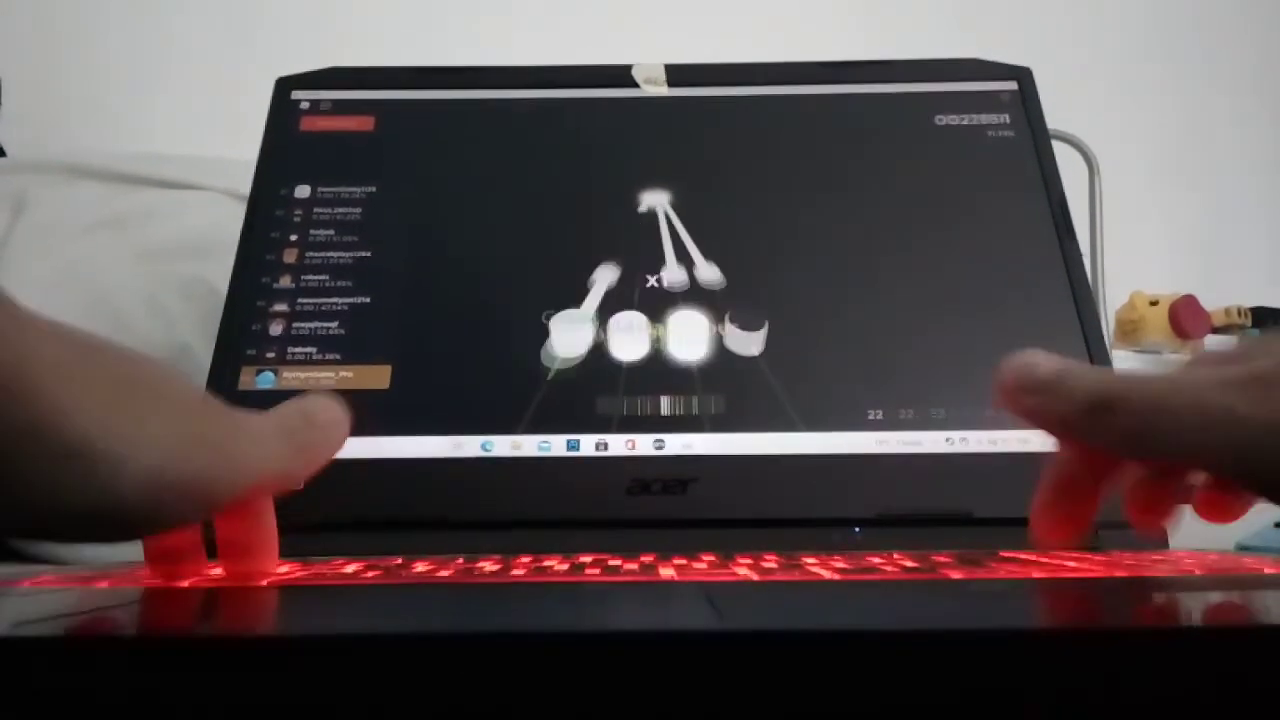
key(j)
key(j)
key(k)
key(f)
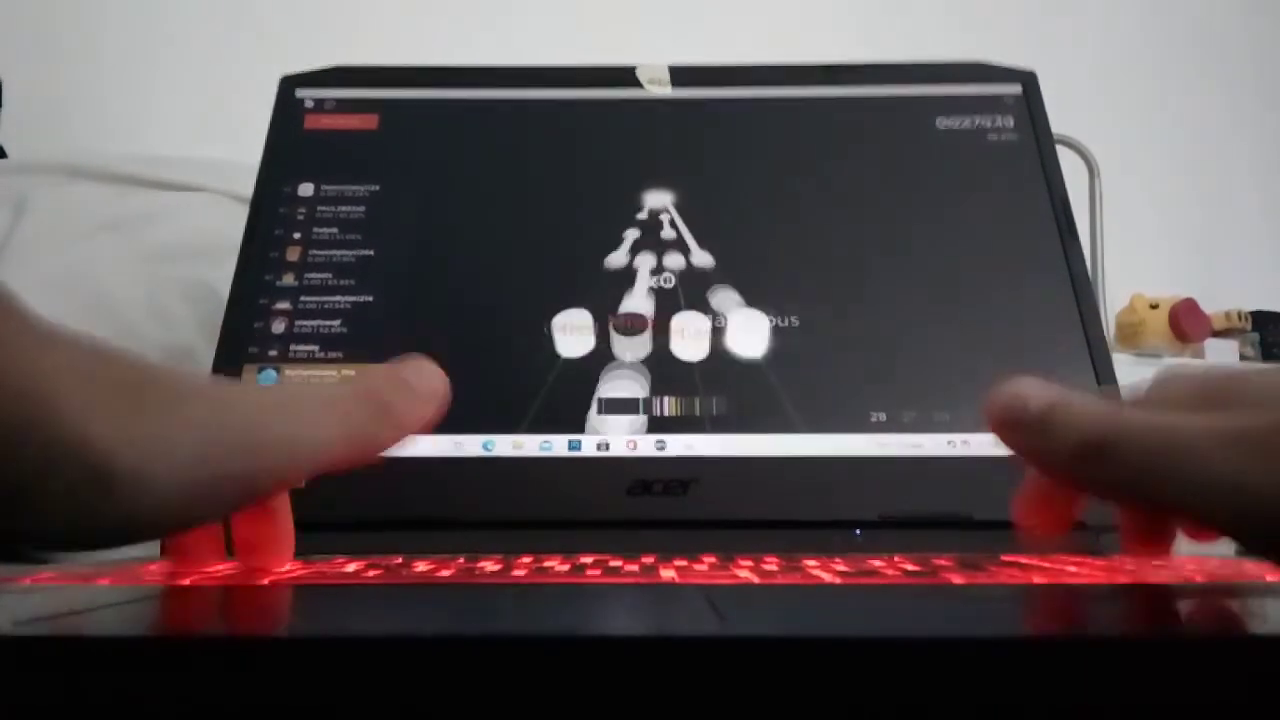
key(d)
key(d)
key(j)
key(j)
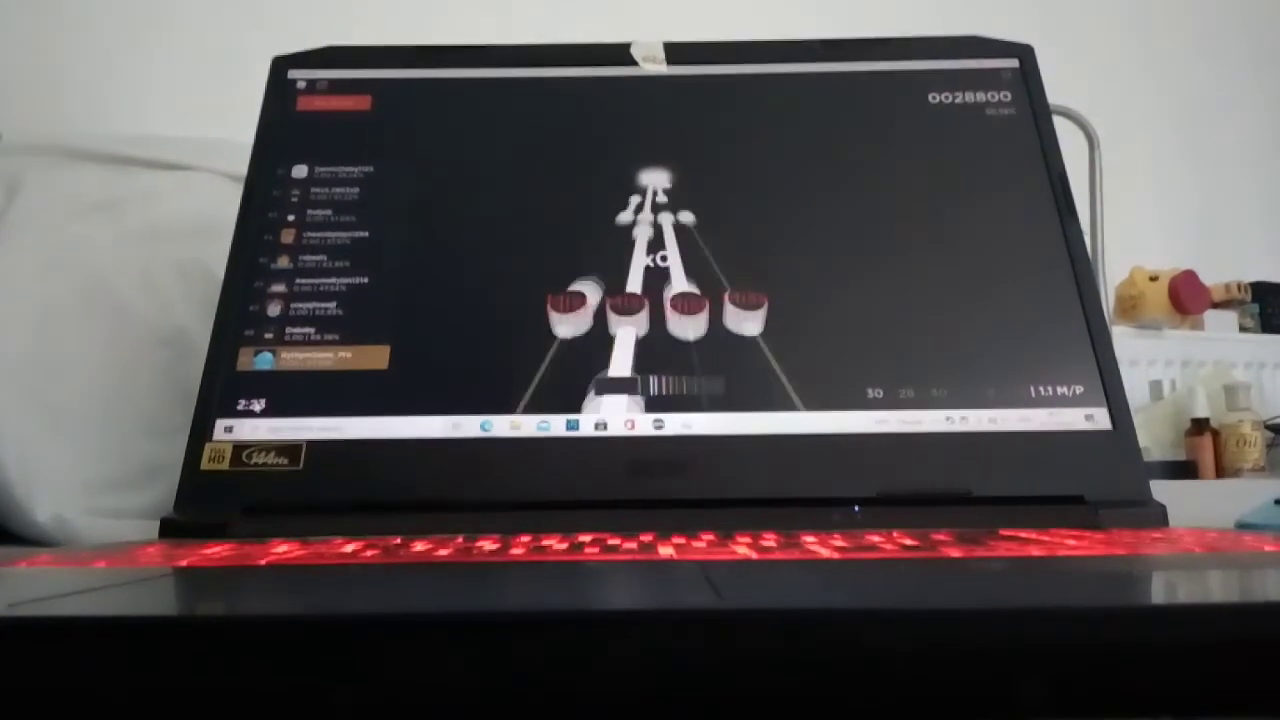